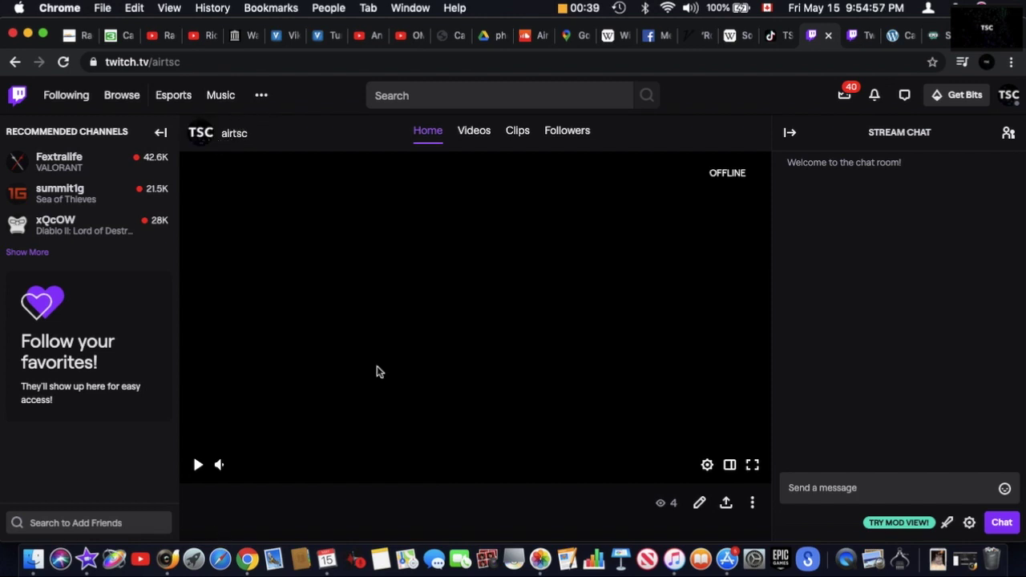
scroll(379, 371, down, 5)
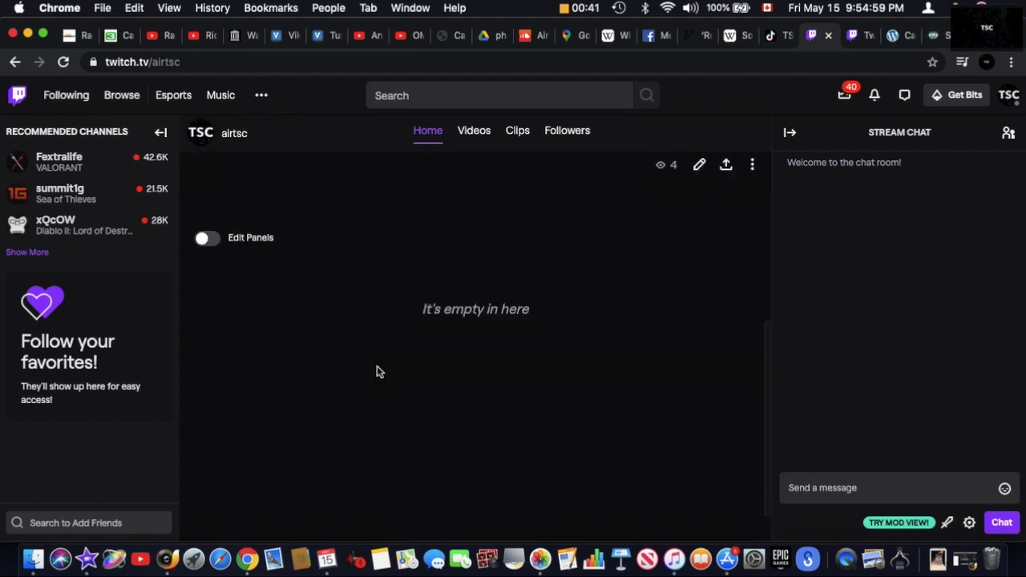
scroll(379, 371, up, 5)
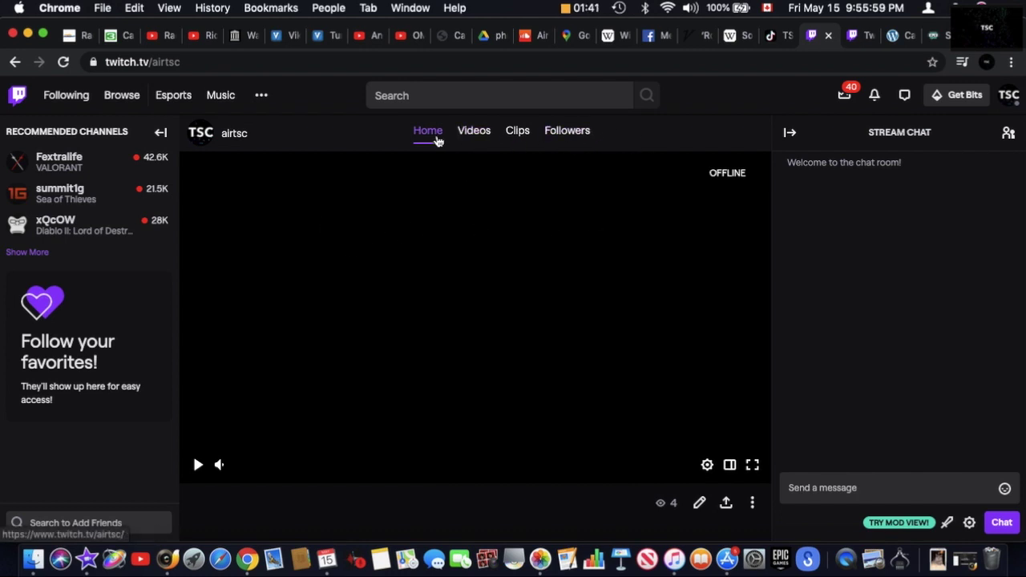
click(519, 135)
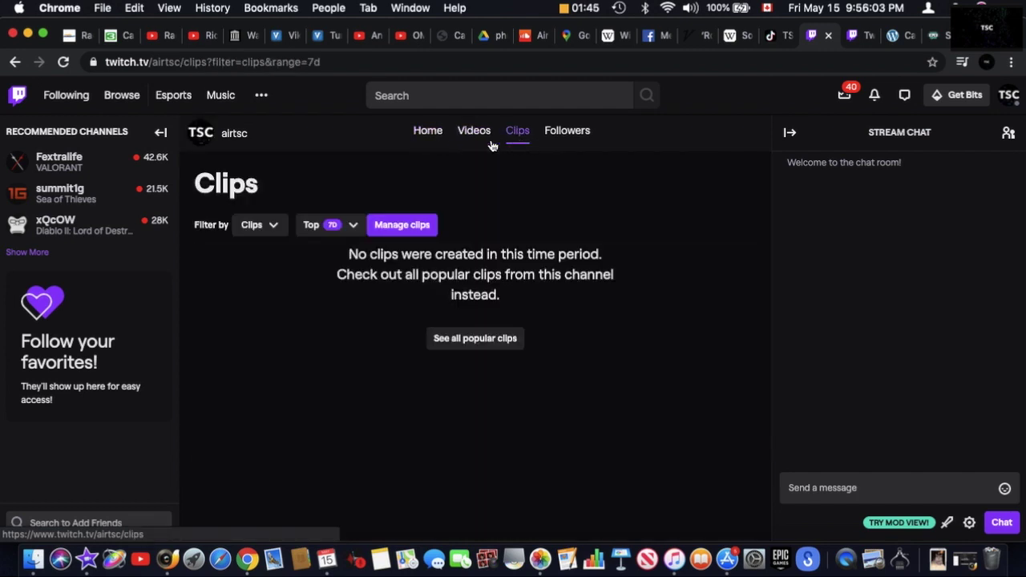
click(486, 138)
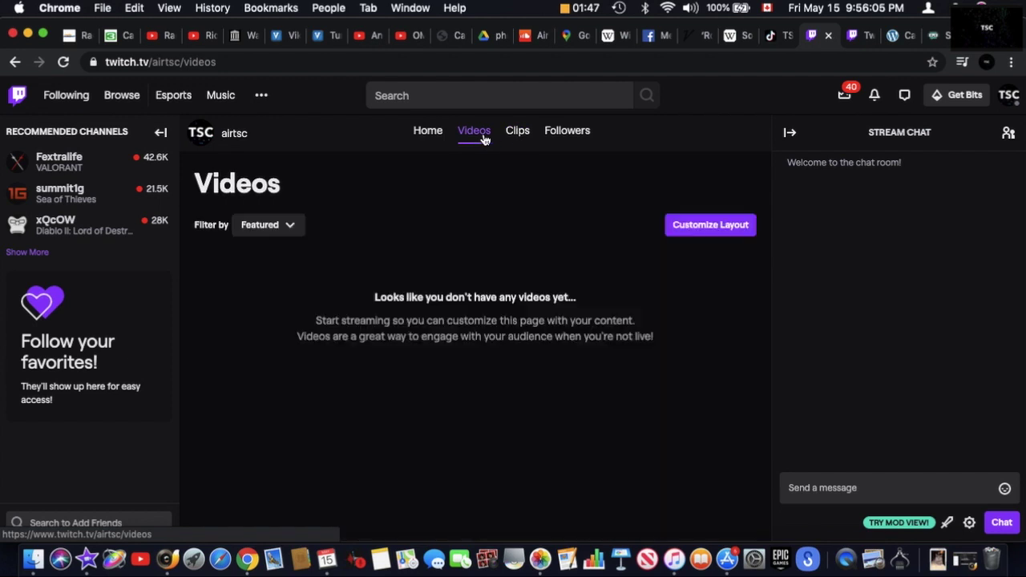
click(442, 136)
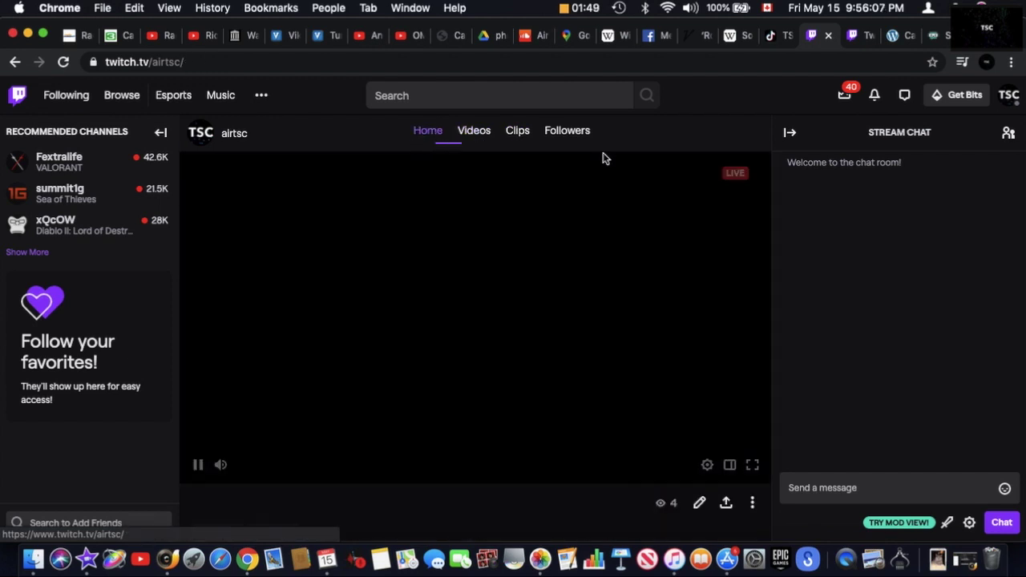